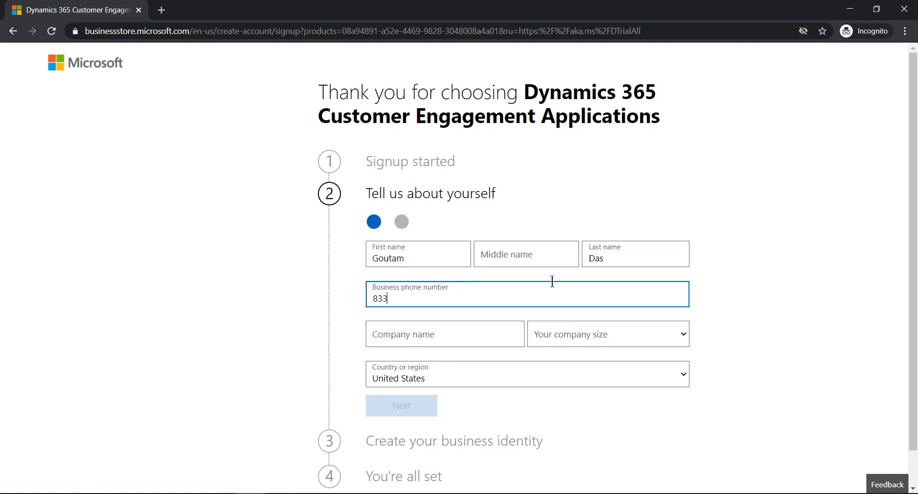
# - Begin entering the business phone number after the first and last name
pyautogui.write('48')
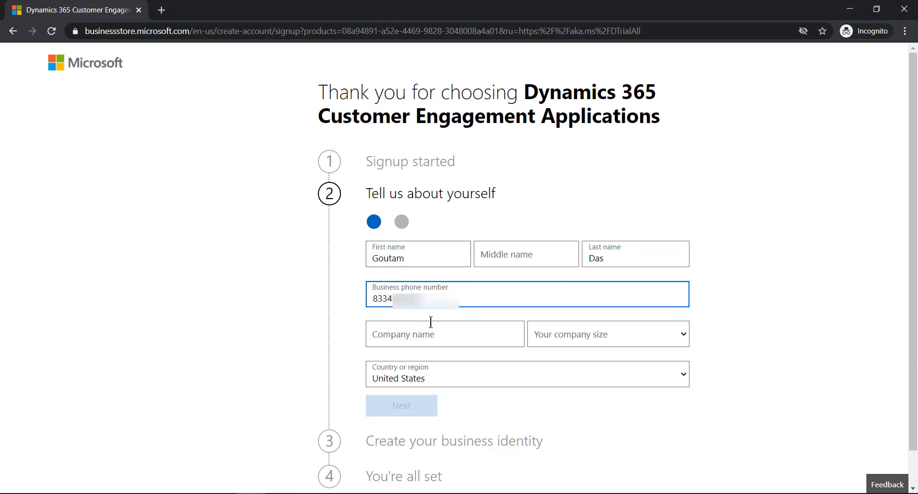
# - Enter company name 'home' and company size 2-4 people, keep United States, and submit
pyautogui.click(423, 341)
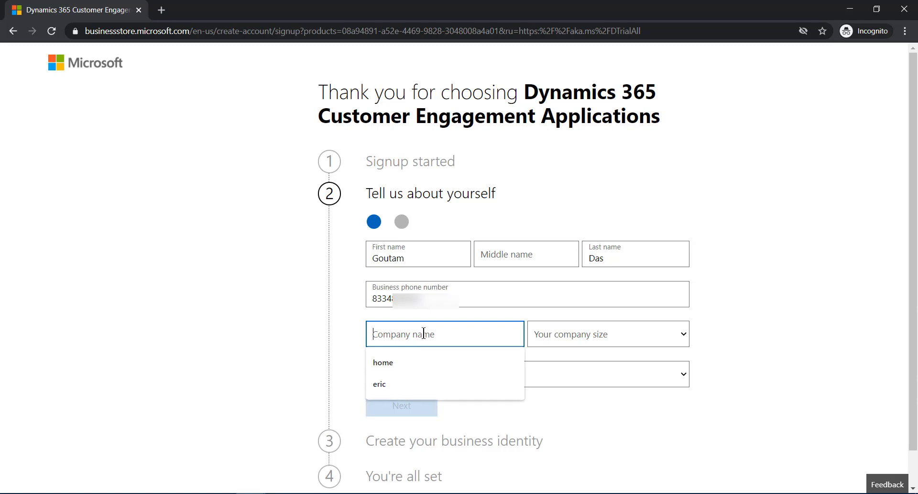
pyautogui.write('home')
pyautogui.press('Tab')
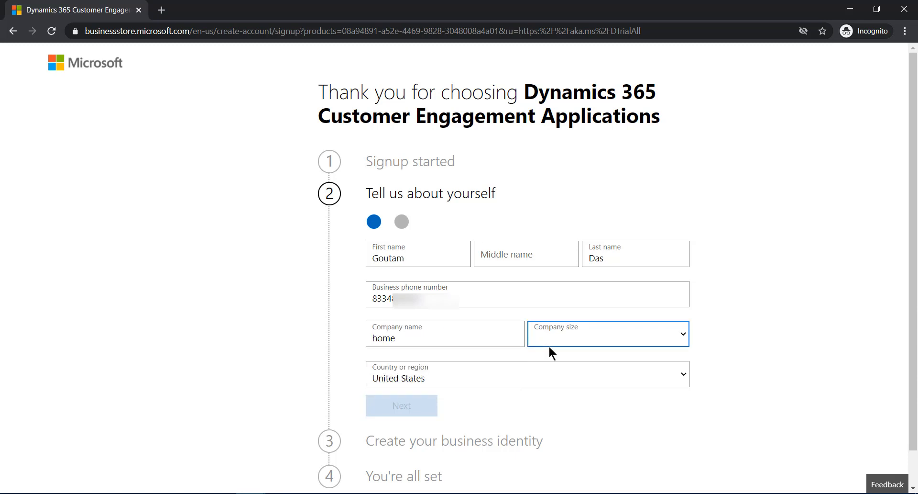
pyautogui.click(610, 342)
pyautogui.click(561, 367)
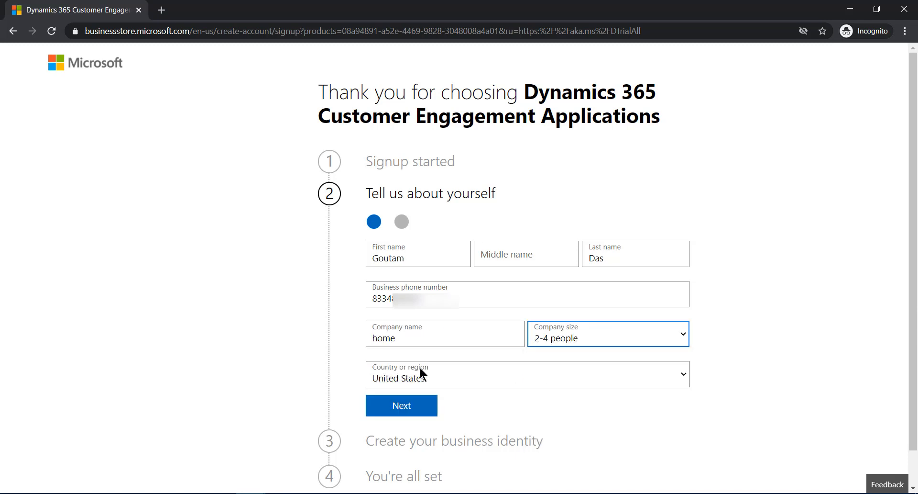
pyautogui.click(421, 370)
pyautogui.click(223, 381)
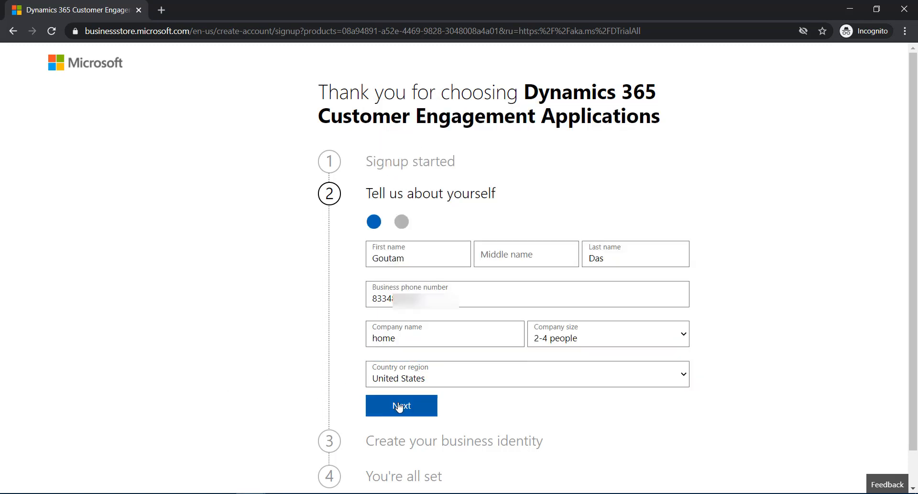
pyautogui.scroll(-1, 596, 393)
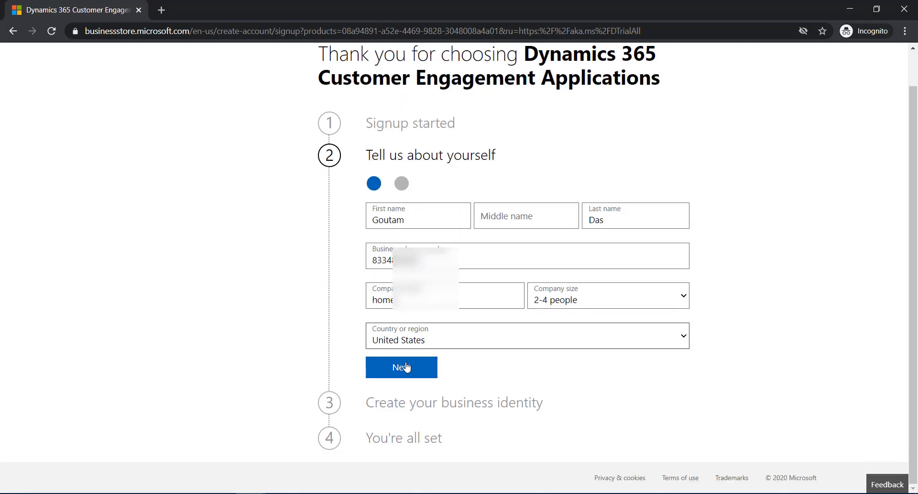
pyautogui.click(406, 369)
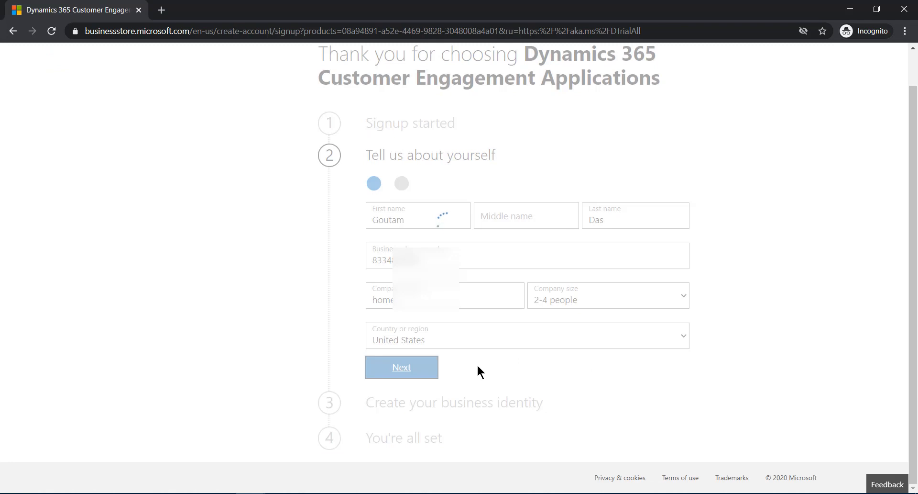
# - Choose country code +91, have a verification text sent, and enter the received code
pyautogui.click(415, 291)
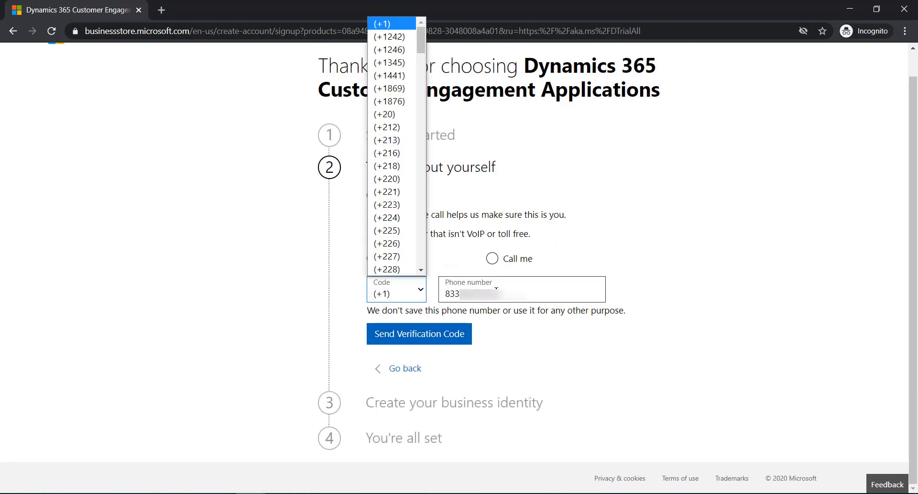
pyautogui.scroll(-20, 396, 116)
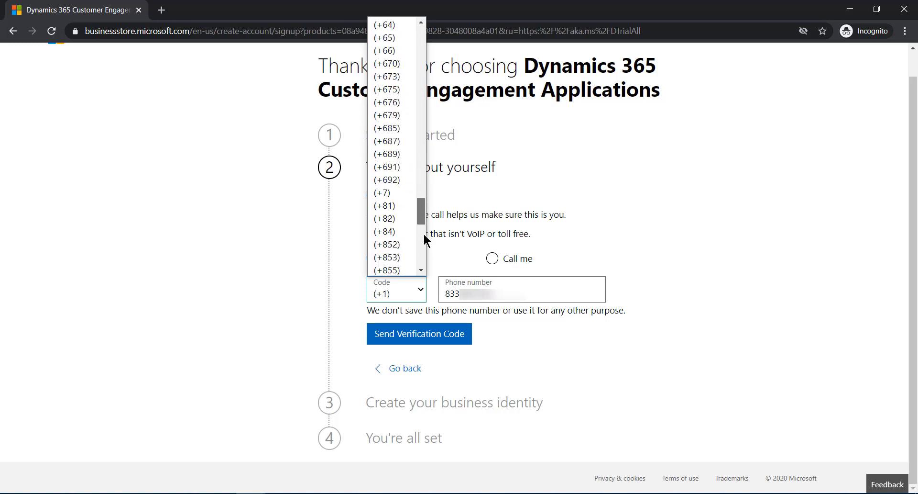
pyautogui.moveTo(424, 237)
pyautogui.mouseDown()
pyautogui.moveTo(421, 249)
pyautogui.moveTo(422, 223)
pyautogui.mouseUp()
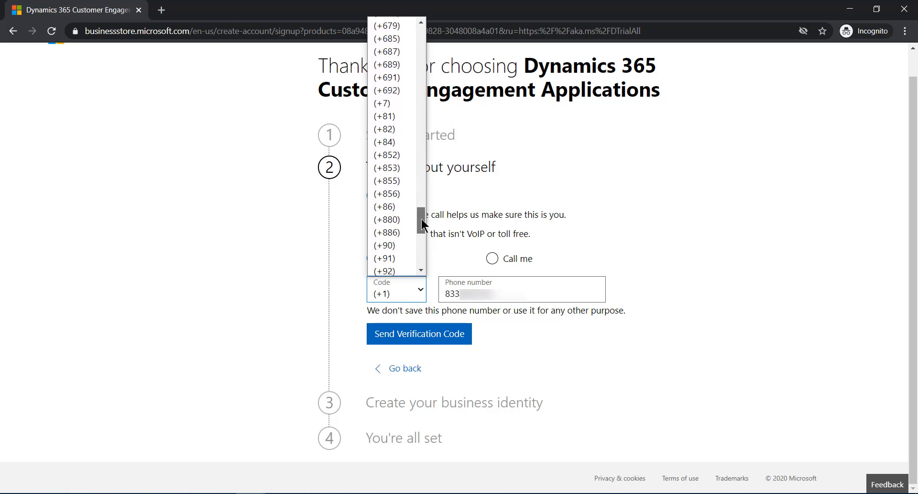
pyautogui.scroll(-5, 395, 196)
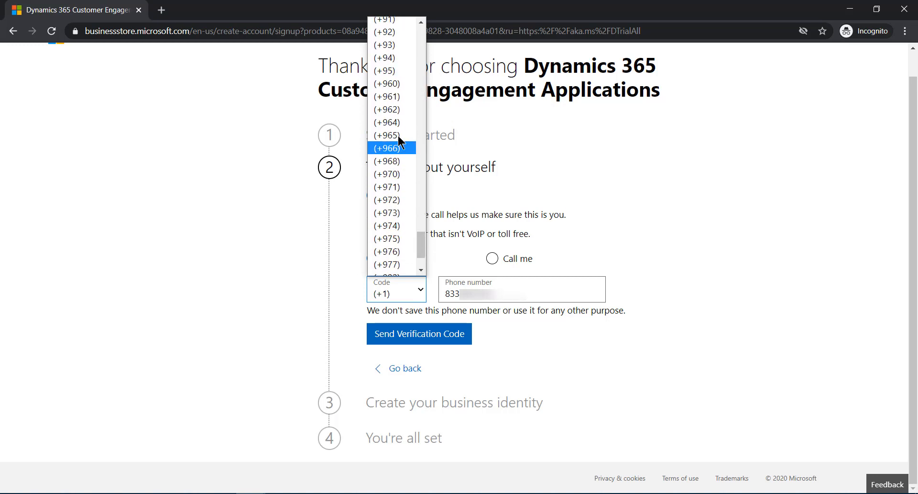
pyautogui.scroll(3, 391, 91)
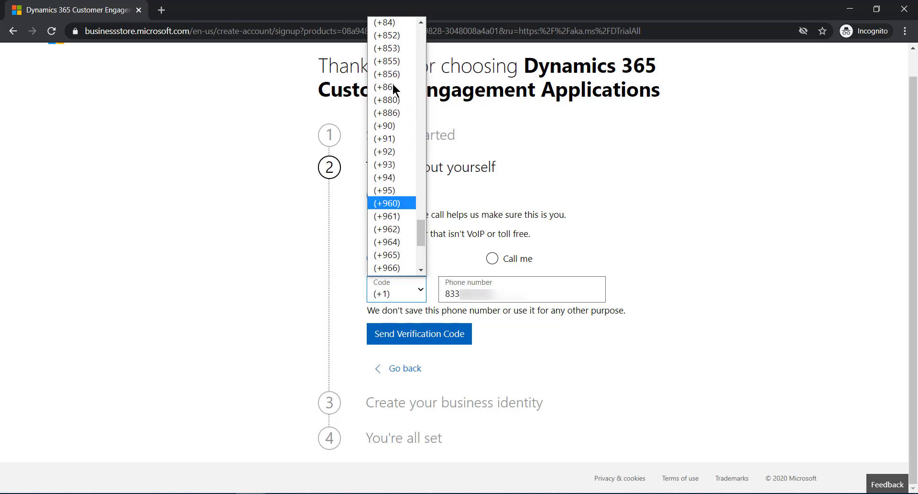
pyautogui.click(392, 138)
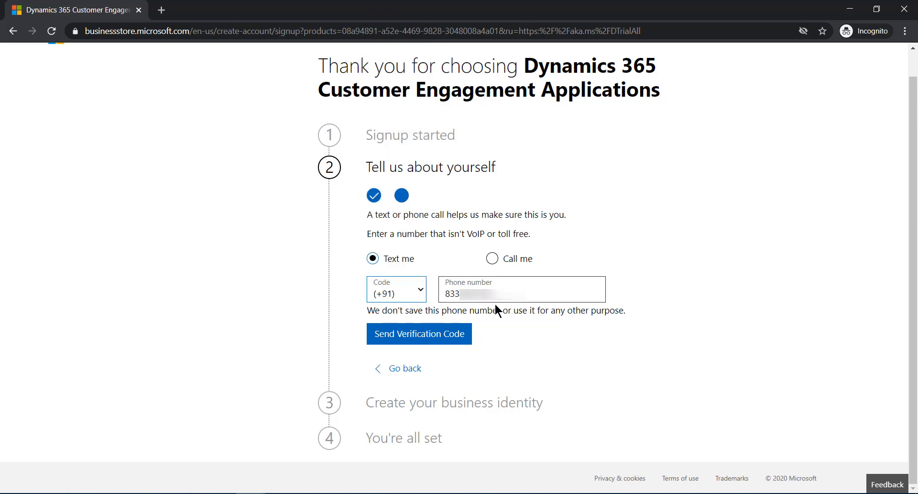
pyautogui.click(412, 338)
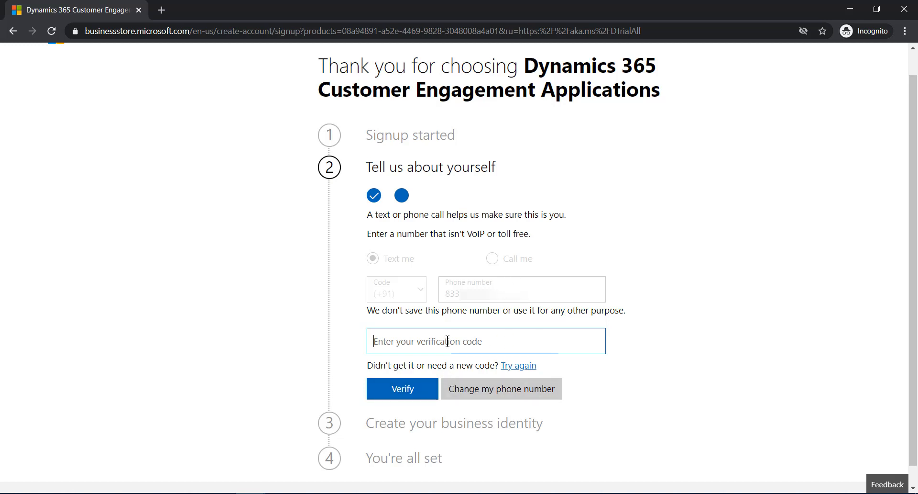
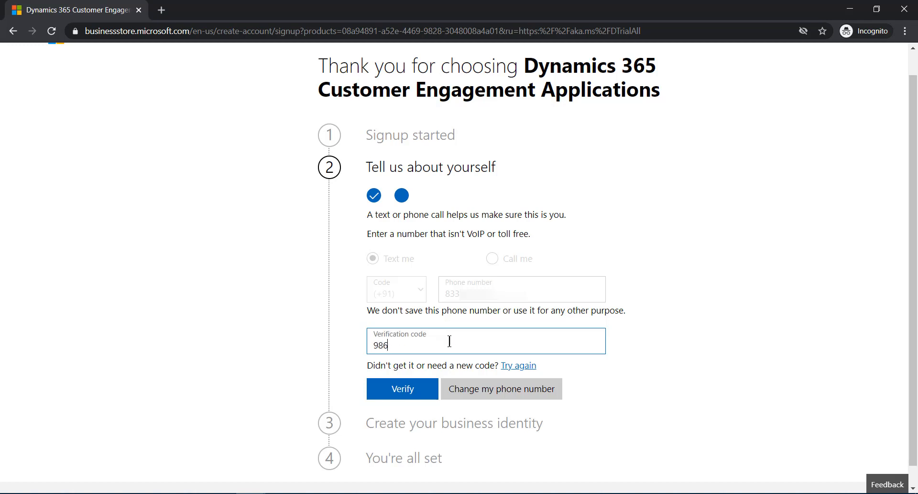
# - Submit the code, then claim powerapptrialdynamics.onmicrosoft.com once it shows as available
pyautogui.click(392, 389)
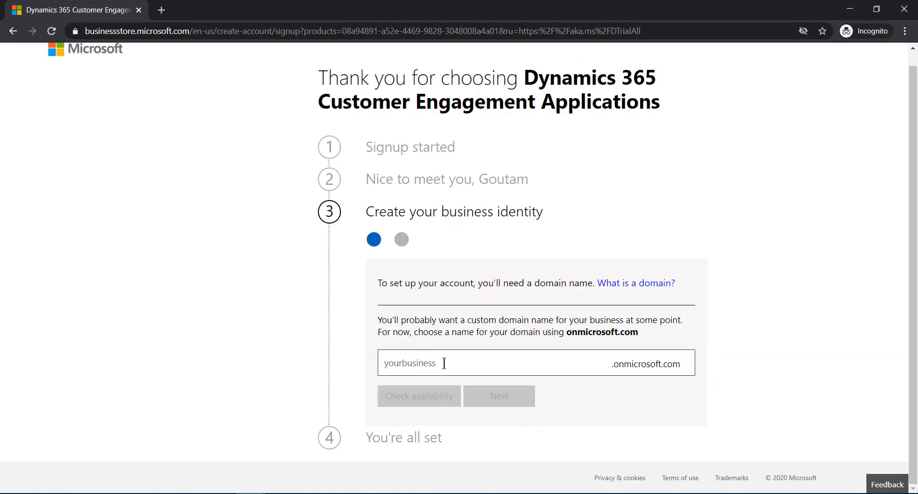
pyautogui.write('po')
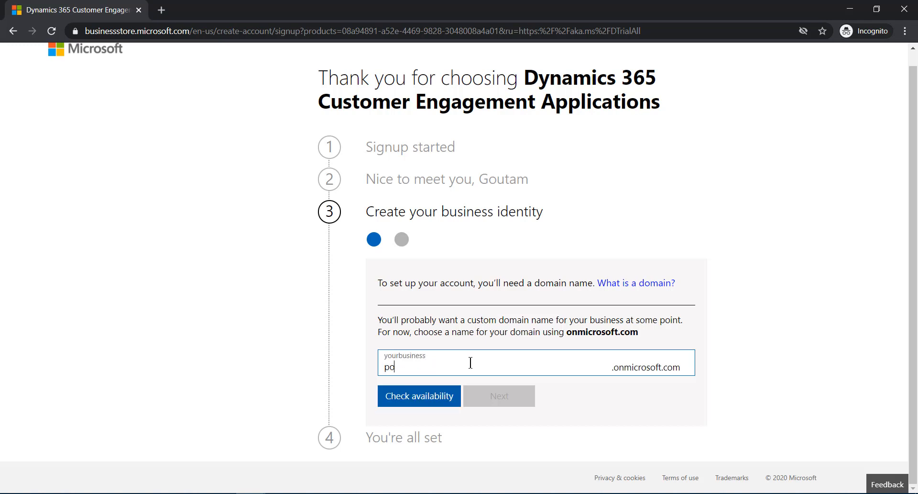
pyautogui.write('werapptrialdynamics')
pyautogui.doubleClick(484, 366)
pyautogui.hotkey('ctrl', 'c')
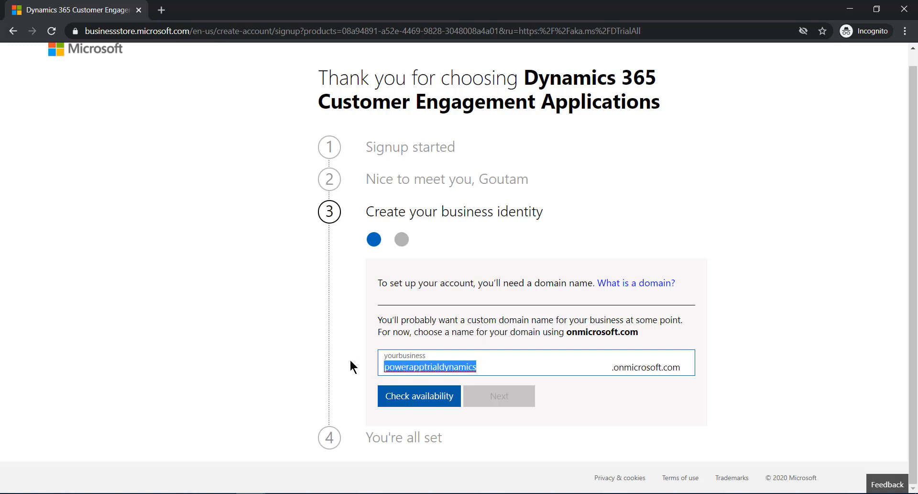
pyautogui.click(410, 396)
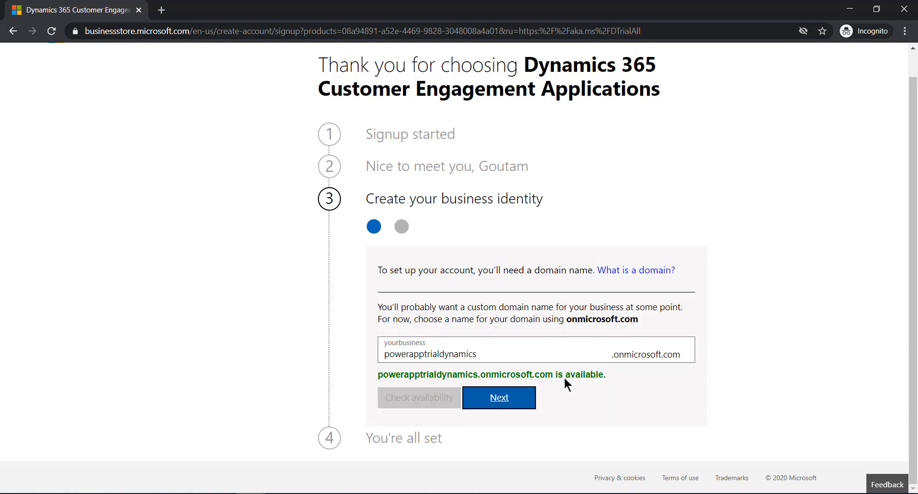
pyautogui.click(497, 399)
# - Paste the user name, enter and confirm the account password, and sign up
pyautogui.click(421, 272)
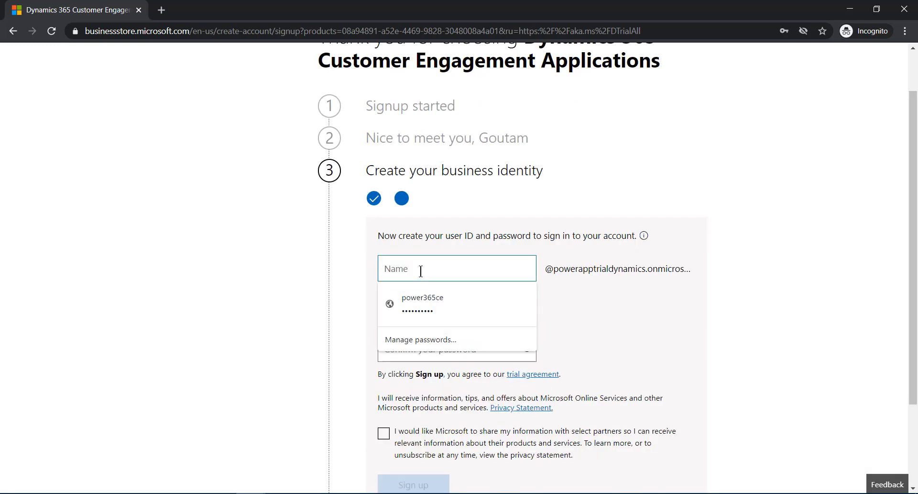
pyautogui.hotkey('ctrl', 'v')
pyautogui.click(429, 306)
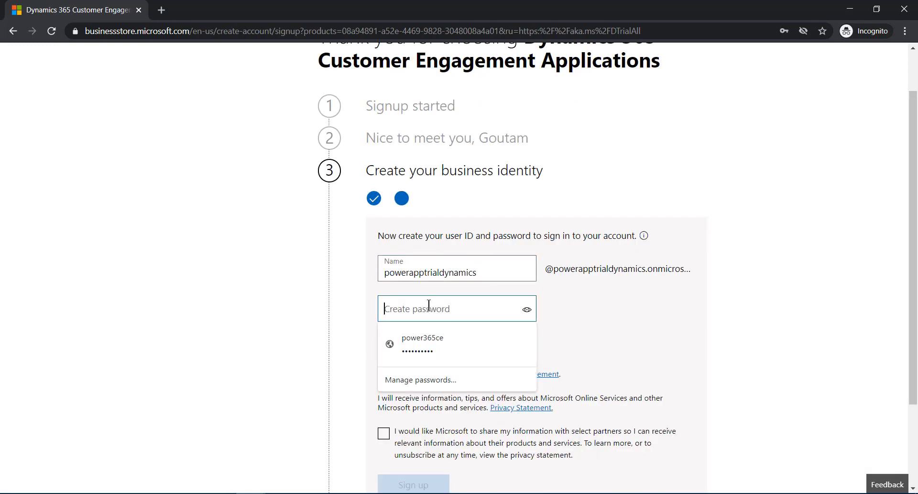
pyautogui.write('•••••••')
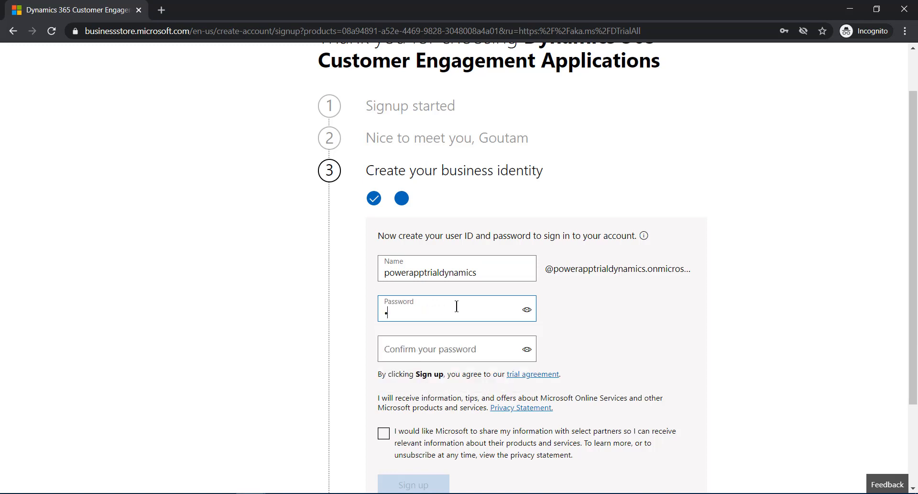
pyautogui.write('••')
pyautogui.press('BackSpace')
pyautogui.press('BackSpace')
pyautogui.press('BackSpace')
pyautogui.press('BackSpace')
pyautogui.press('BackSpace')
pyautogui.press('BackSpace')
pyautogui.press('BackSpace')
pyautogui.press('BackSpace')
pyautogui.press('BackSpace')
pyautogui.write('••••••••••')
pyautogui.click(444, 349)
pyautogui.write('••')
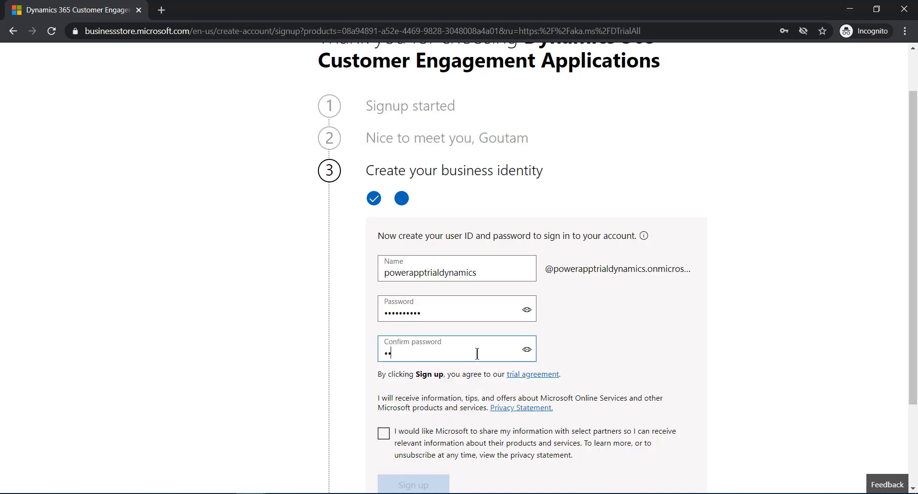
pyautogui.write('••••••••')
pyautogui.scroll(-2, 423, 408)
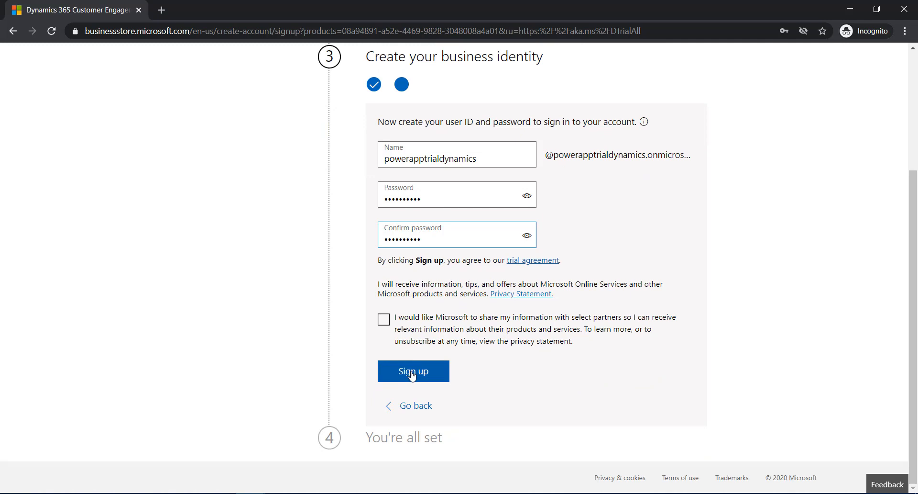
pyautogui.click(412, 375)
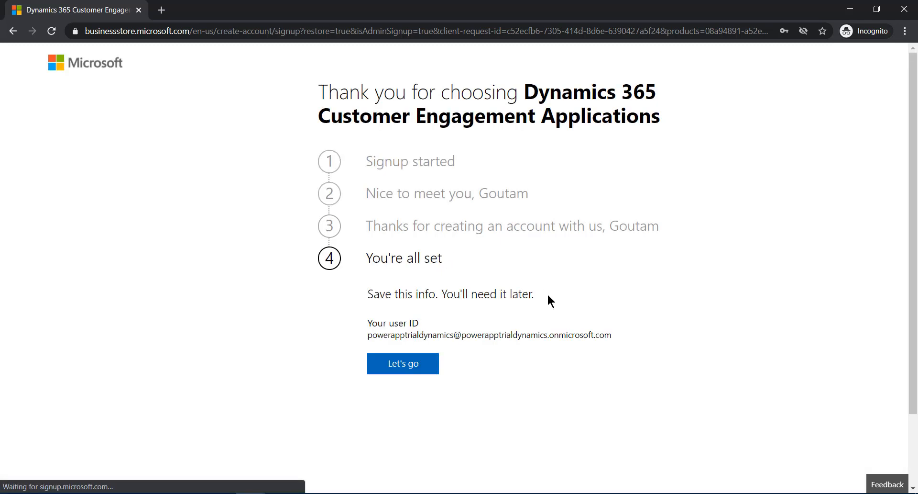
# - Continue from the You're all set screen with Let's go
pyautogui.click(402, 363)
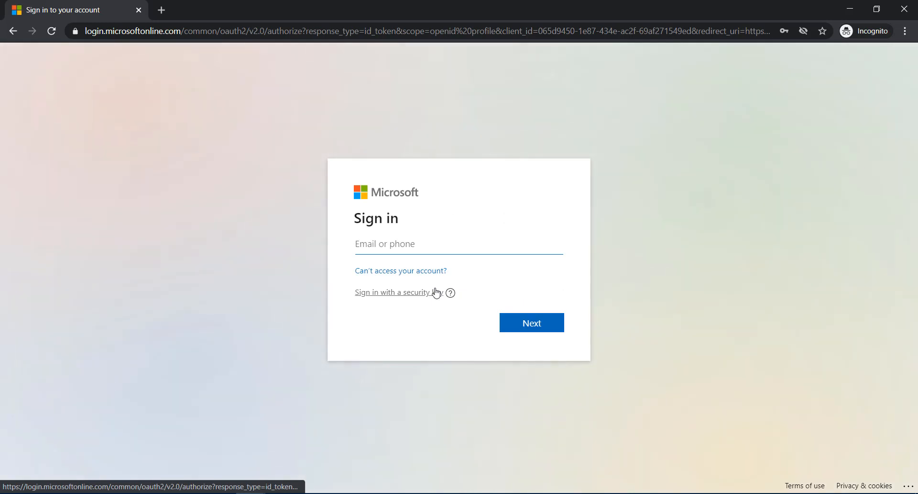
# - Enter the new account's user ID ending in .onmicrosoft.com and continue
pyautogui.click(378, 248)
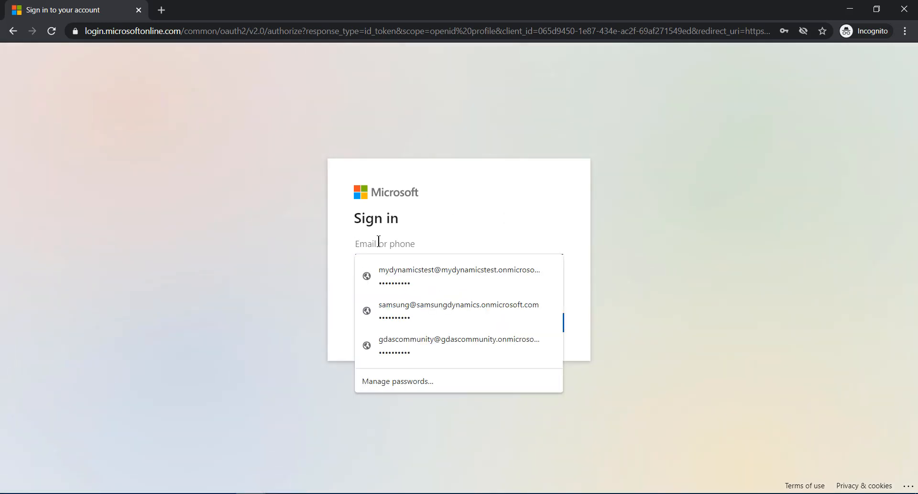
pyautogui.hotkey('ctrl', 'v')
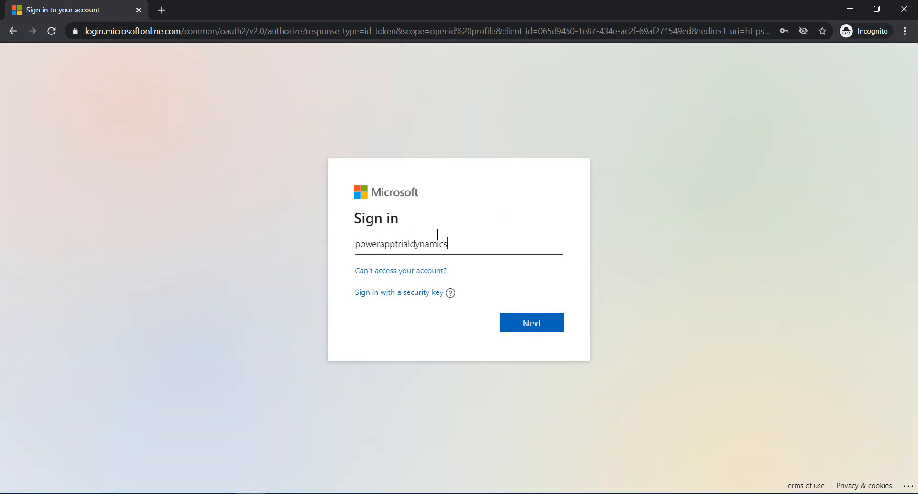
pyautogui.write('@')
pyautogui.hotkey('ctrl', 'v')
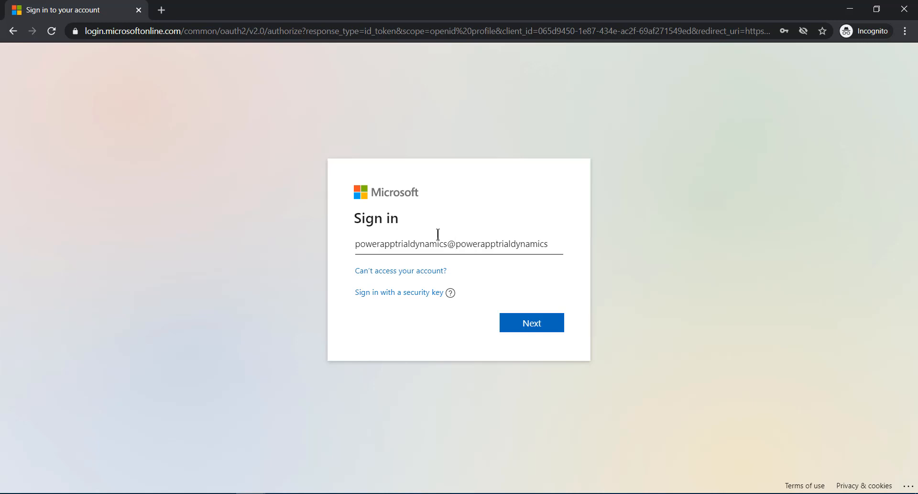
pyautogui.write('.on')
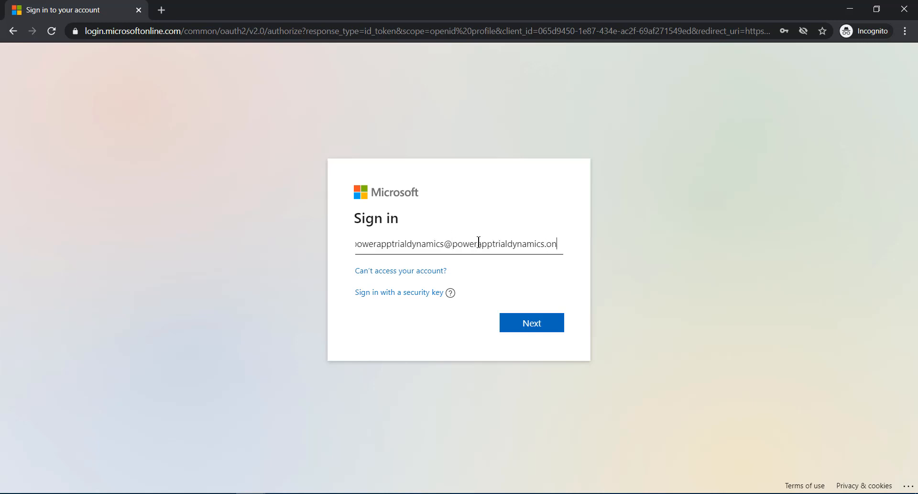
pyautogui.write('microsoft')
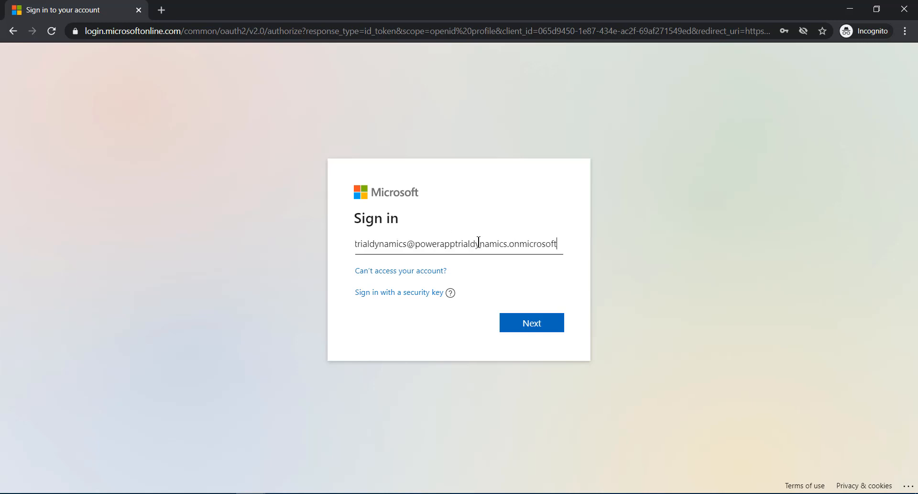
pyautogui.write('.com')
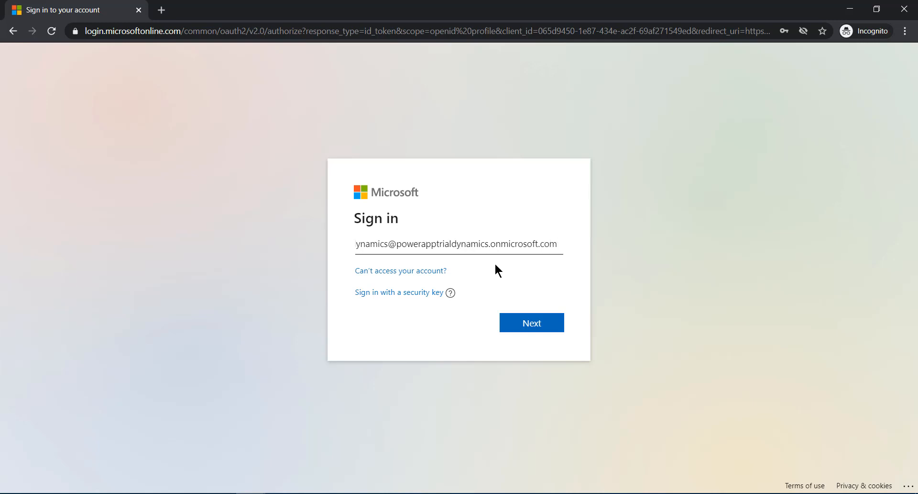
pyautogui.click(519, 322)
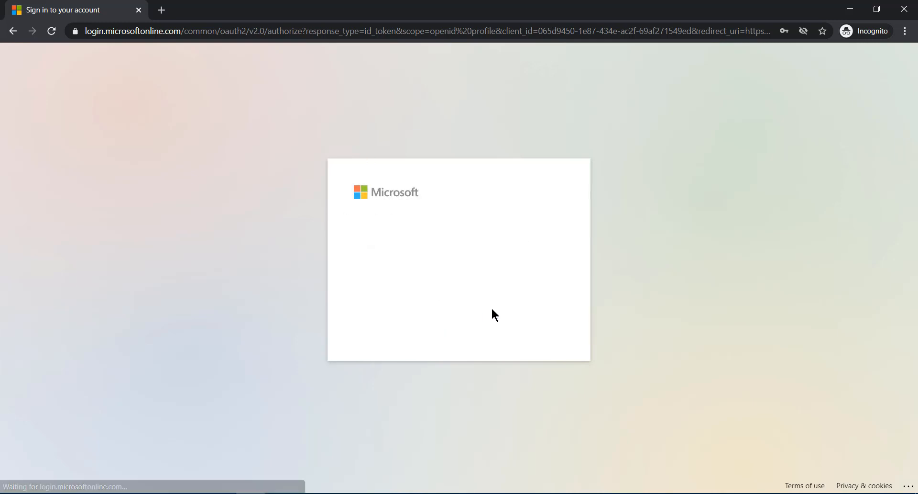
# - Sign in with the password and stay signed in without being asked again
pyautogui.write('•••')
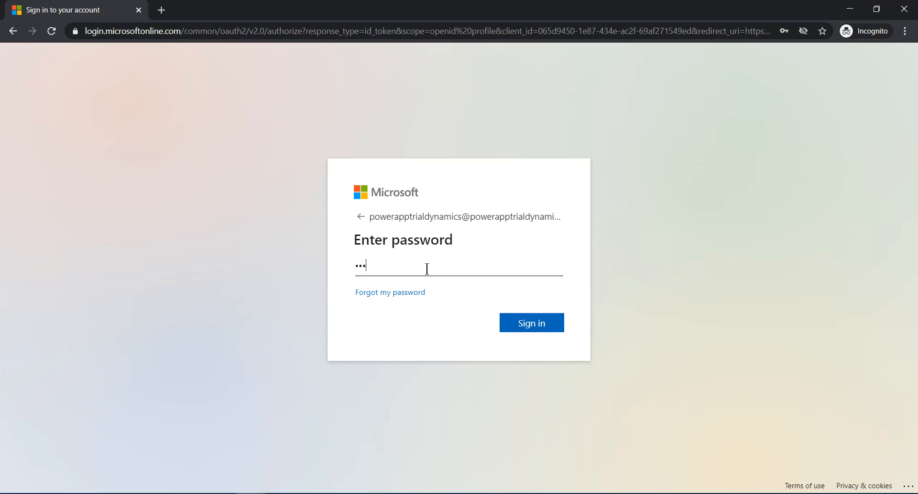
pyautogui.write('•••••••')
pyautogui.click(530, 328)
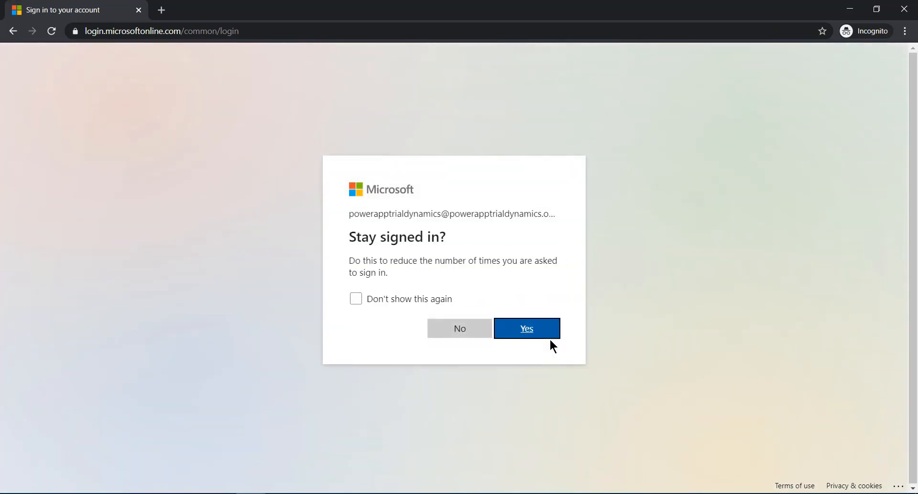
pyautogui.click(360, 302)
pyautogui.click(513, 329)
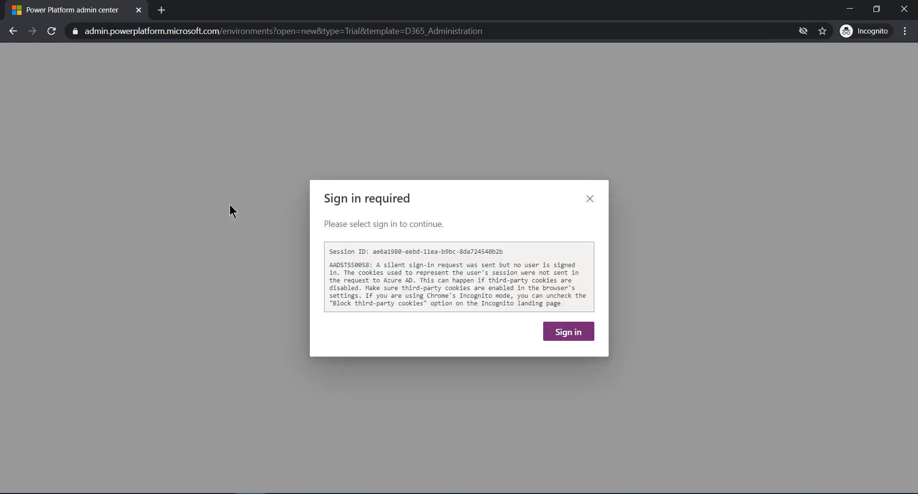
# - Sign in again, name the Trial environment powerappdynamcis, and proceed to database settings
pyautogui.click(582, 336)
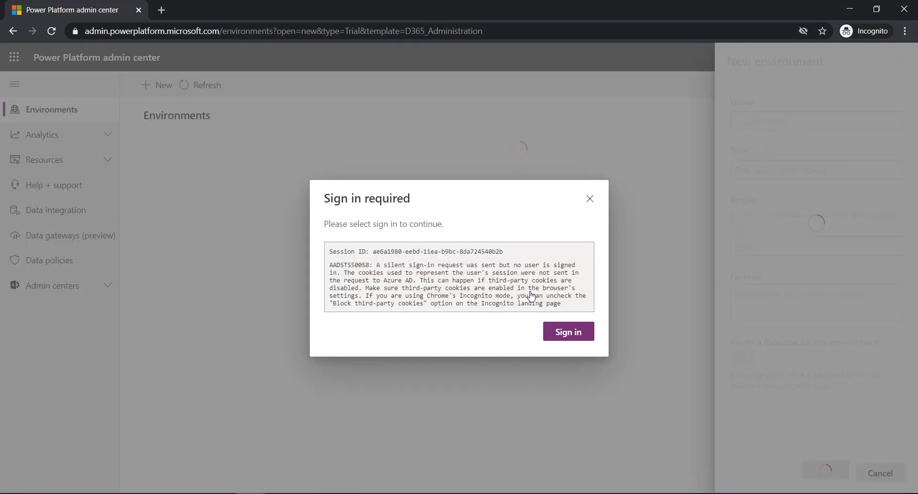
pyautogui.click(558, 333)
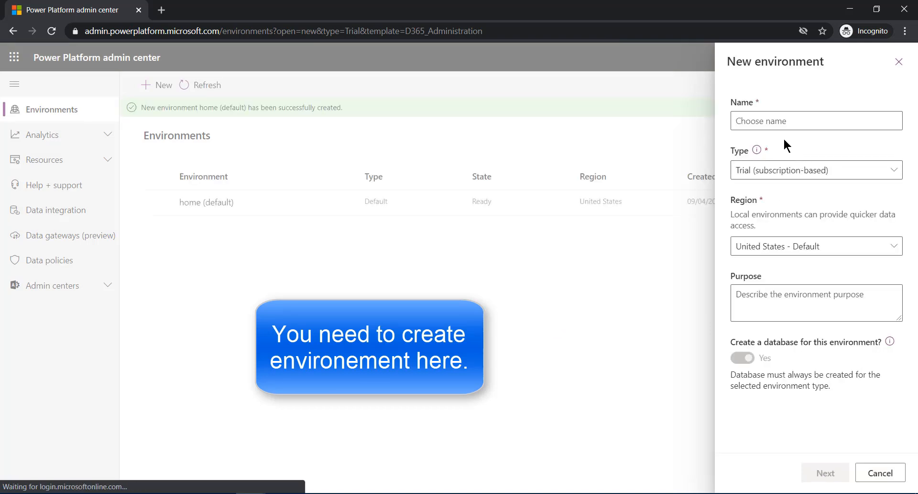
pyautogui.click(776, 120)
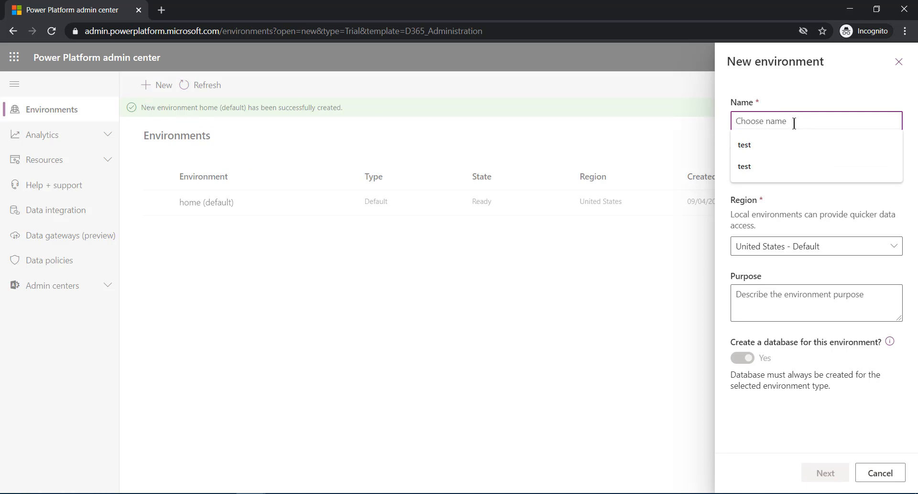
pyautogui.write('powerapp')
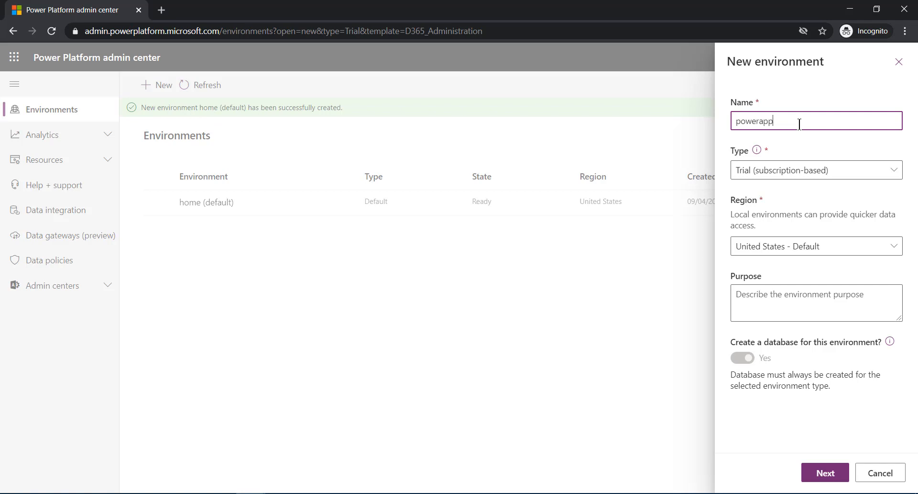
pyautogui.write('dynamics')
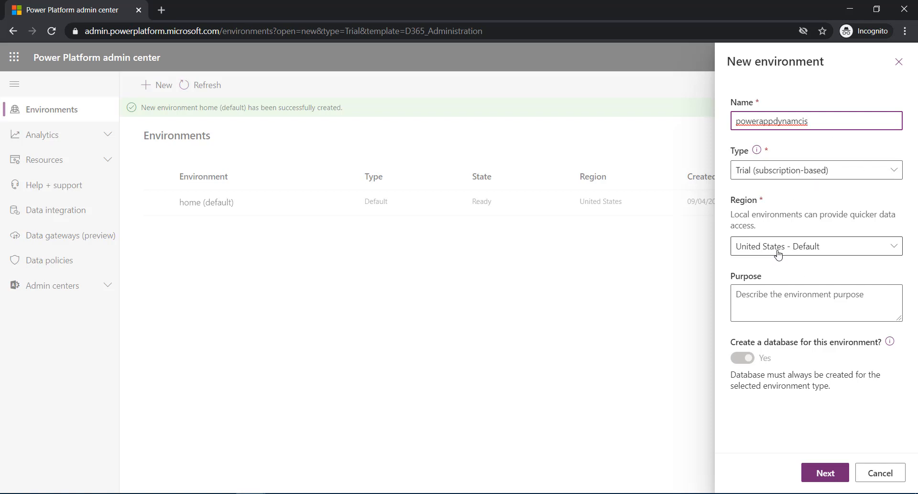
pyautogui.click(772, 306)
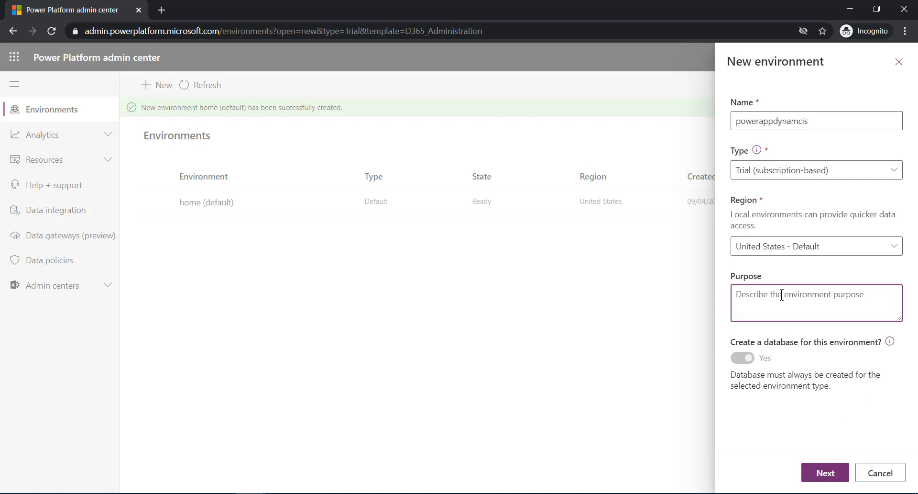
pyautogui.click(818, 470)
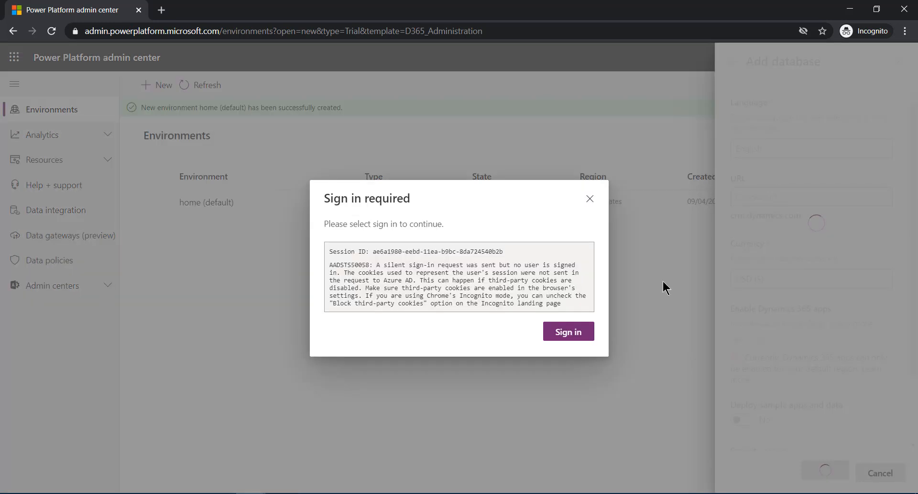
# - Save a database with URL powerapptrial deploying all enterprise applications
pyautogui.click(568, 339)
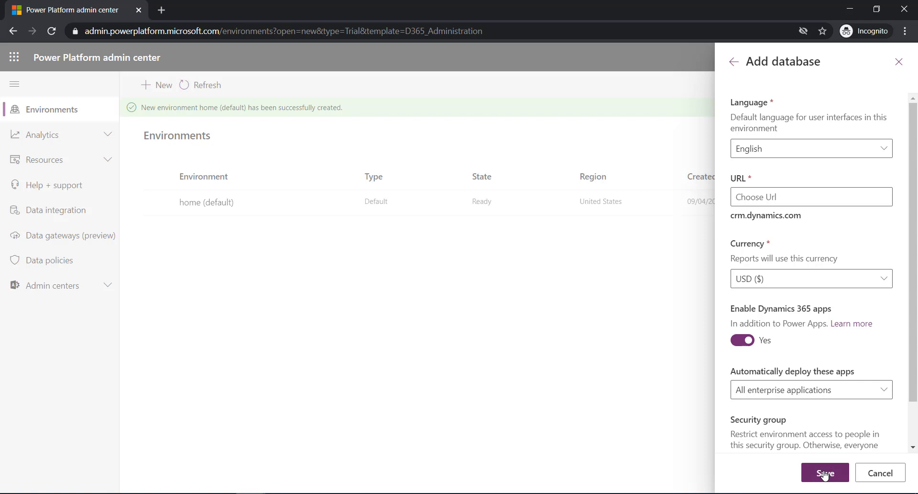
pyautogui.click(771, 197)
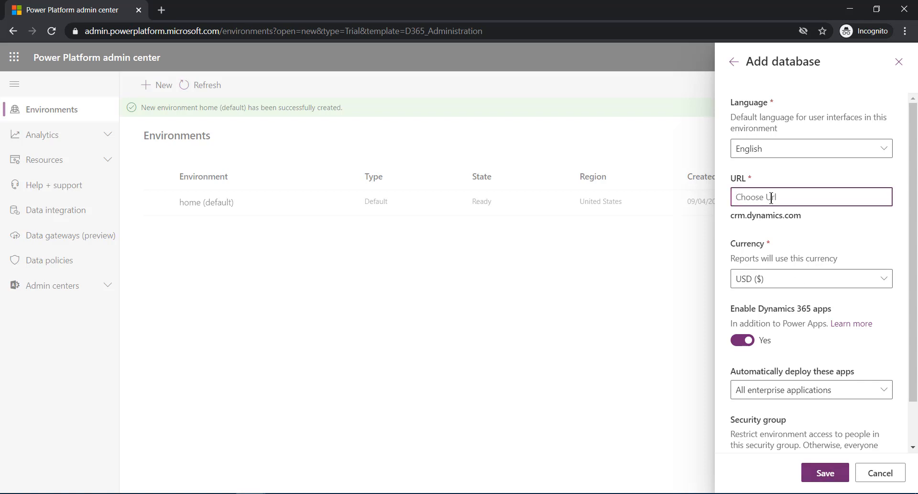
pyautogui.write('powerapptrial')
pyautogui.click(825, 481)
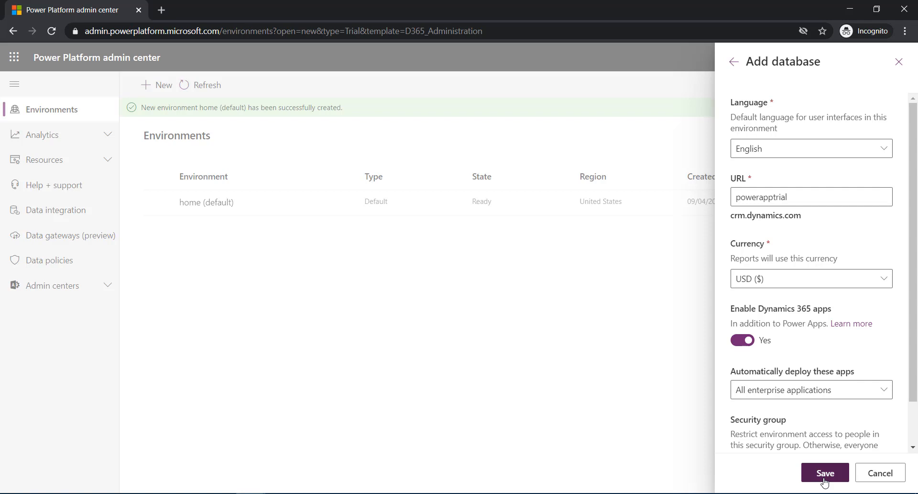
pyautogui.click(765, 396)
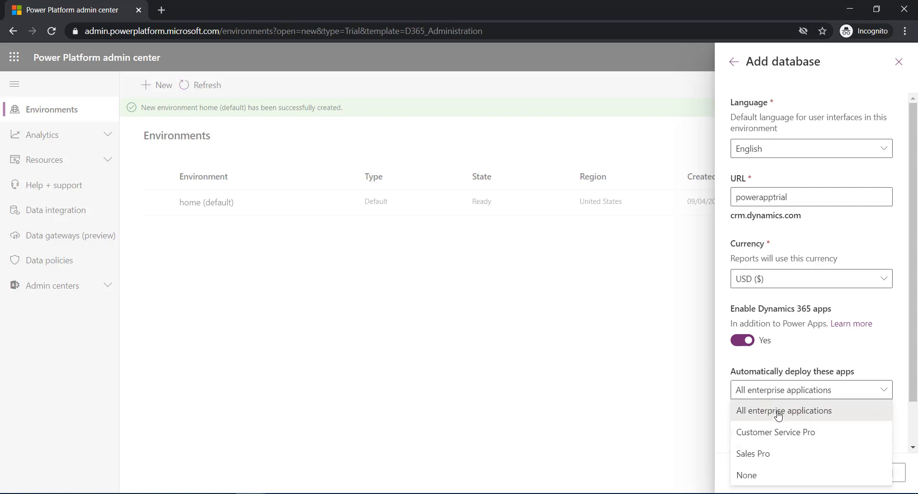
pyautogui.click(717, 395)
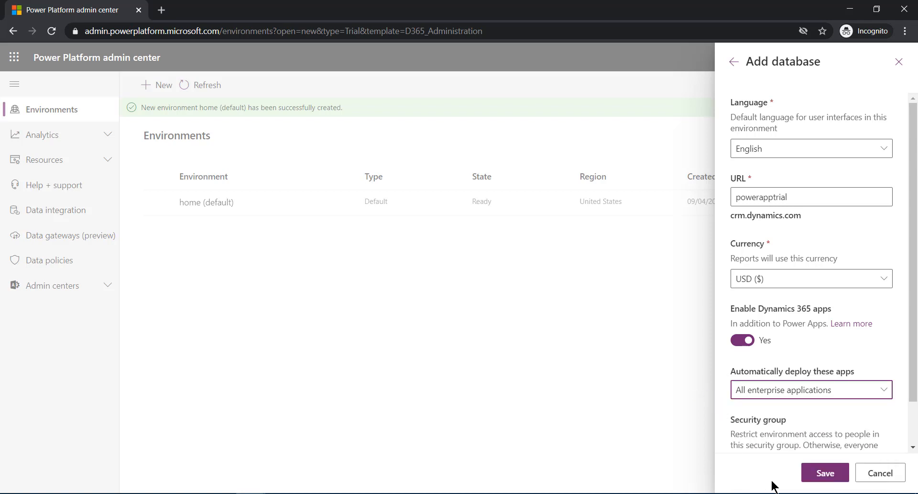
pyautogui.click(817, 476)
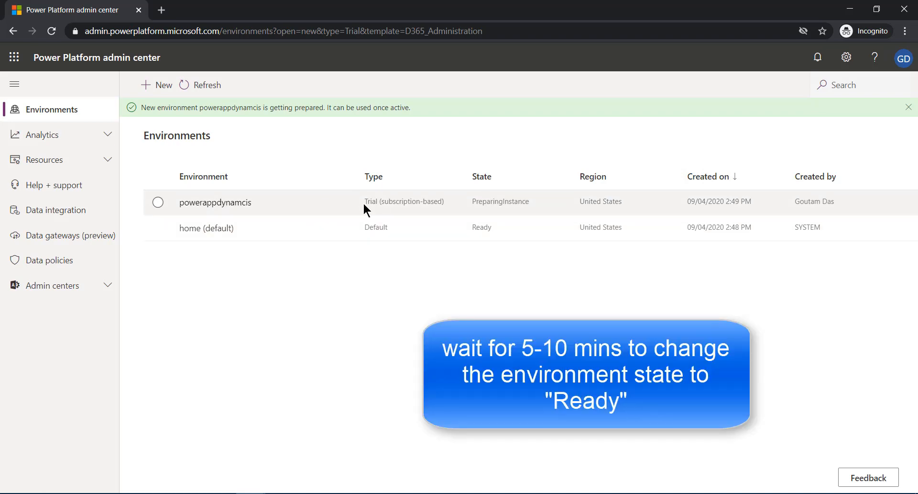
# - Reload until powerappdynamcis shows Ready, close the New environment panel, and select its row
pyautogui.moveTo(364, 201); pyautogui.dragTo(492, 227)
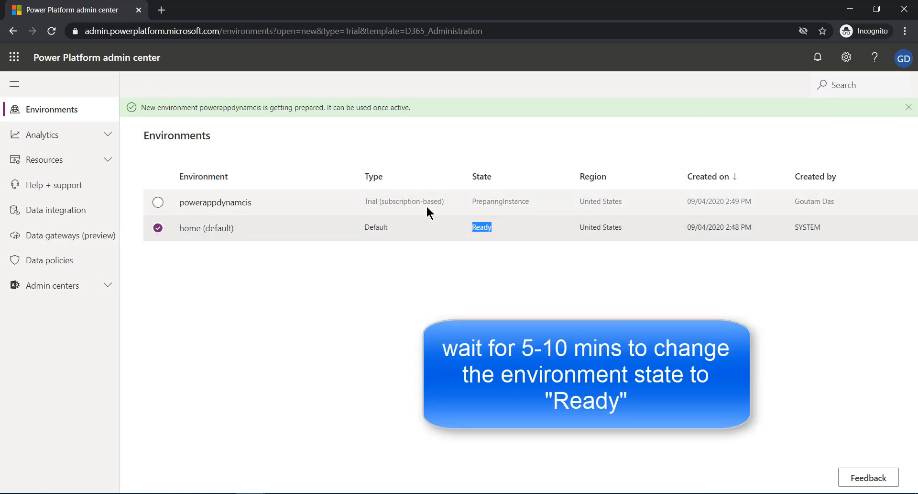
pyautogui.click(445, 203)
pyautogui.press('F5')
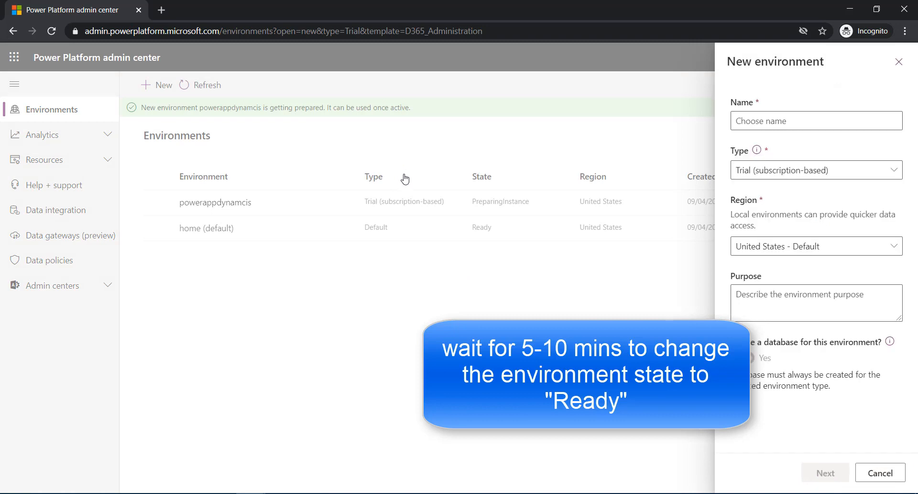
pyautogui.click(234, 35)
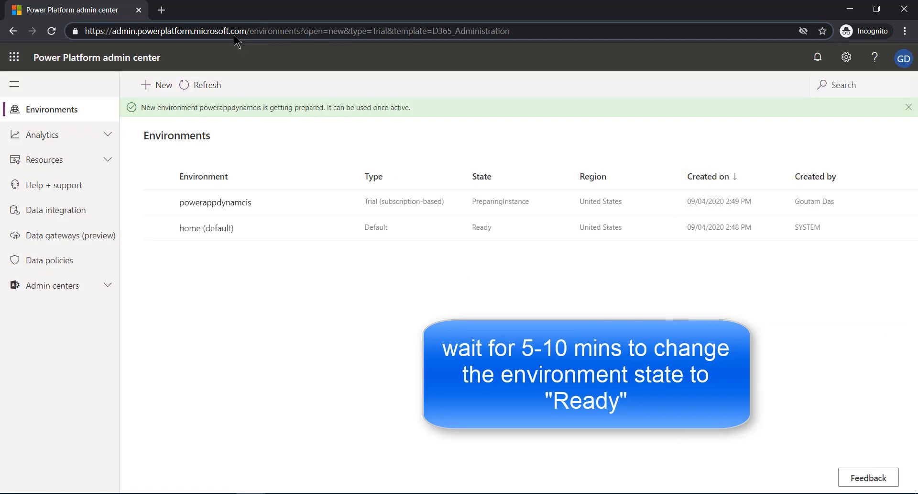
pyautogui.press('Return')
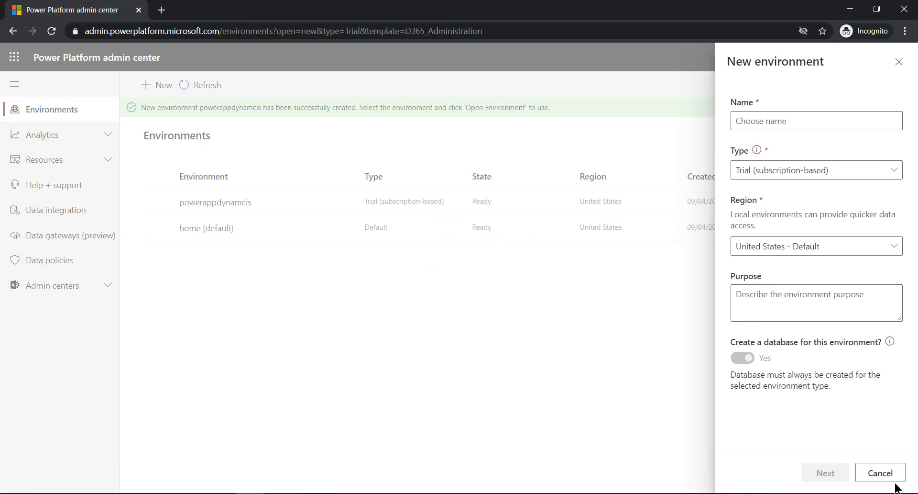
pyautogui.click(881, 472)
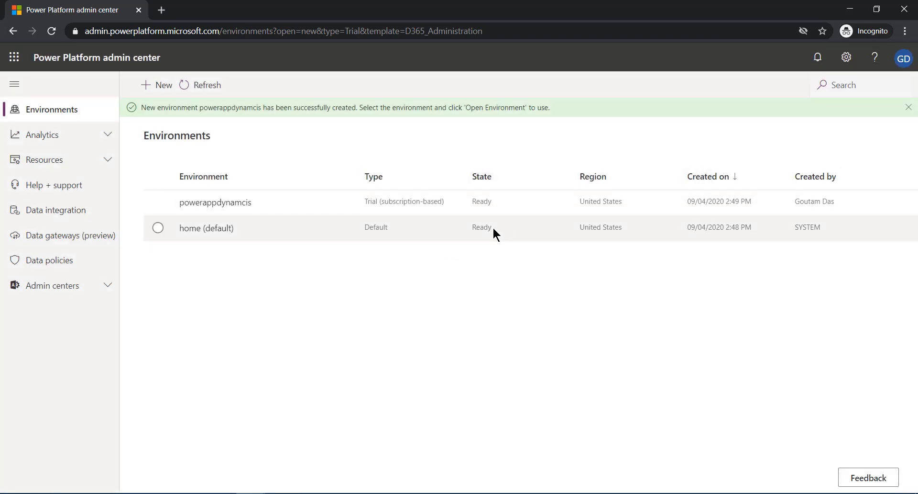
pyautogui.click(280, 202)
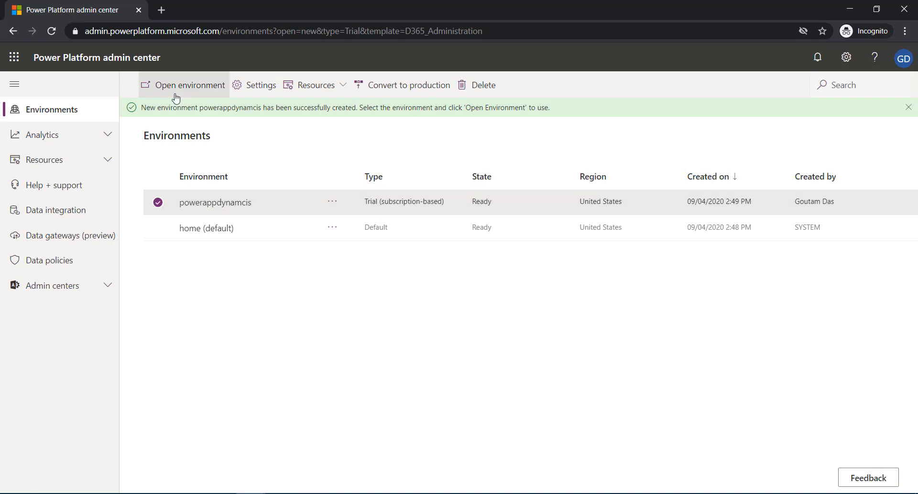
# - Open the powerapptrial environment, launch Sales Hub from Published Apps, and show recently viewed items
pyautogui.click(196, 89)
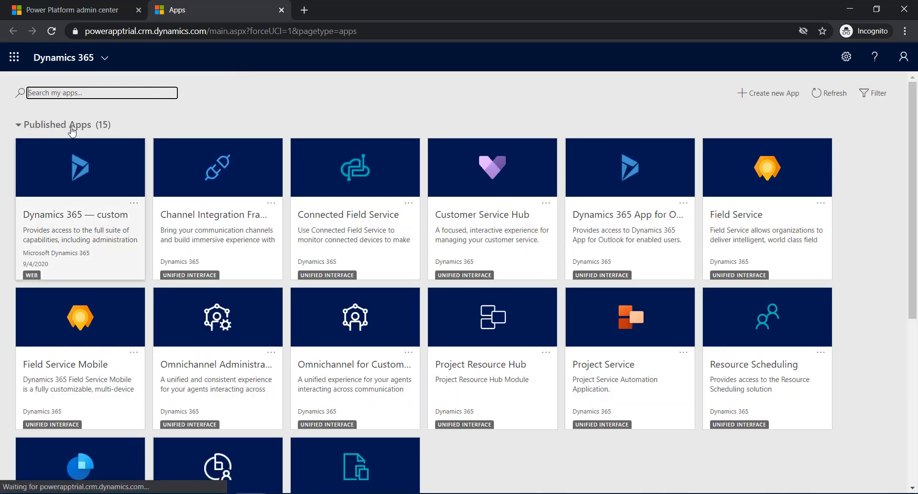
pyautogui.scroll(-3, 240, 200)
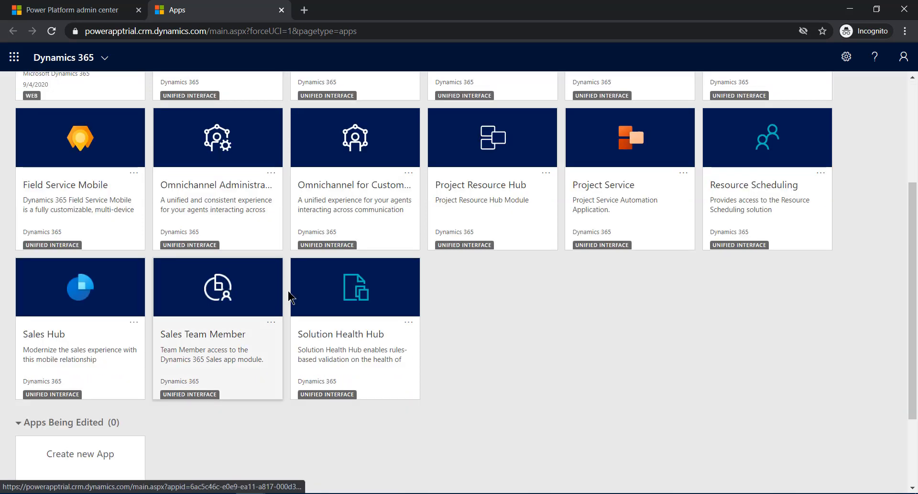
pyautogui.click(79, 334)
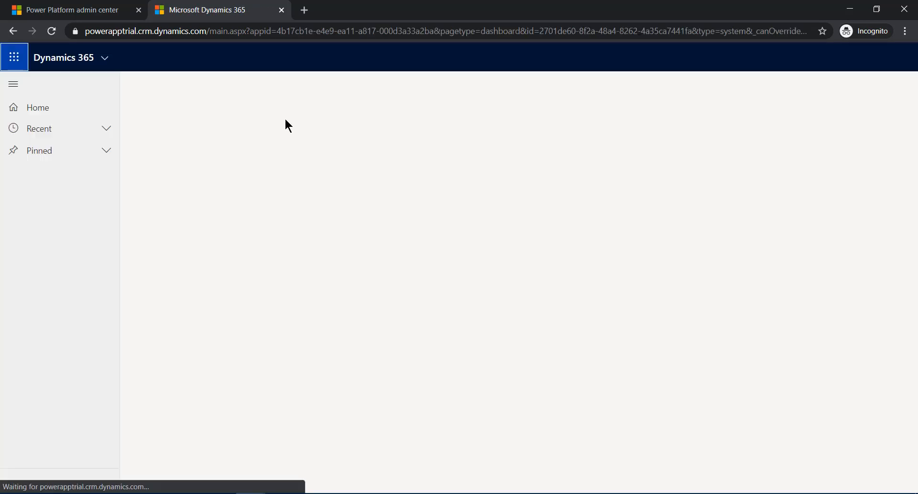
pyautogui.click(91, 129)
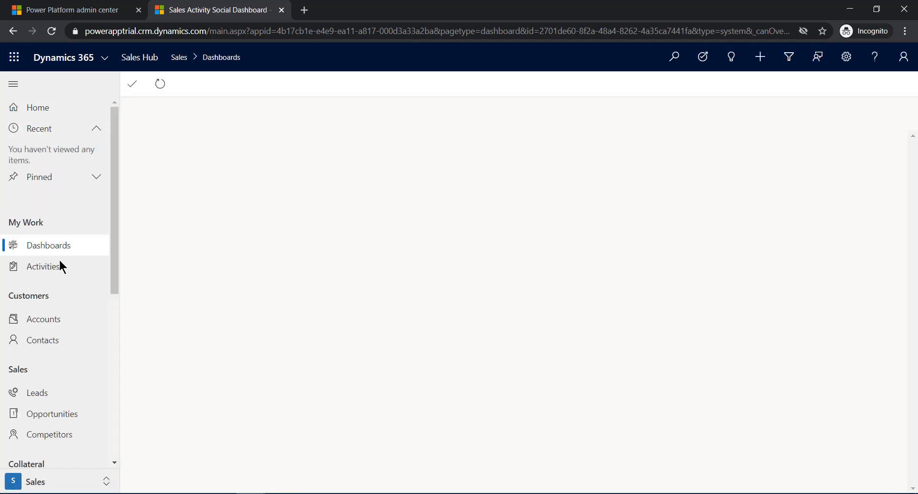
# - Switch Accounts from My Active Accounts to the All Accounts view and open the A. Datum record
pyautogui.click(52, 314)
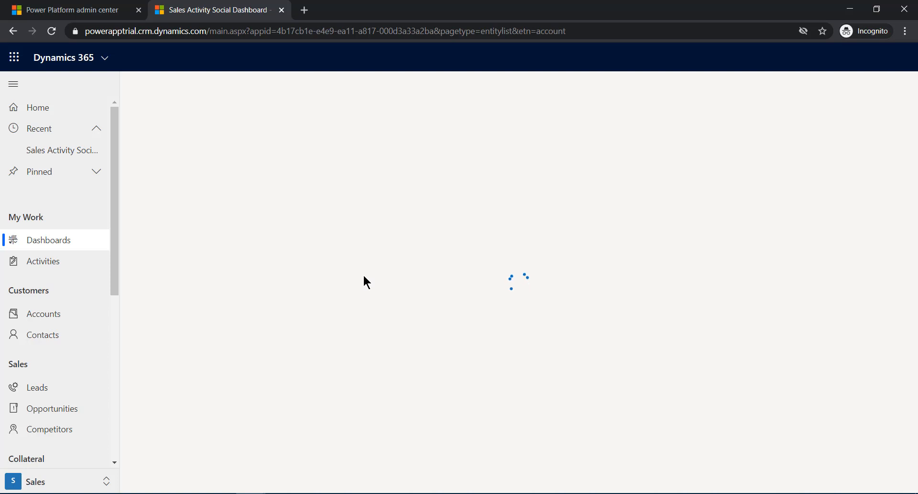
pyautogui.click(41, 241)
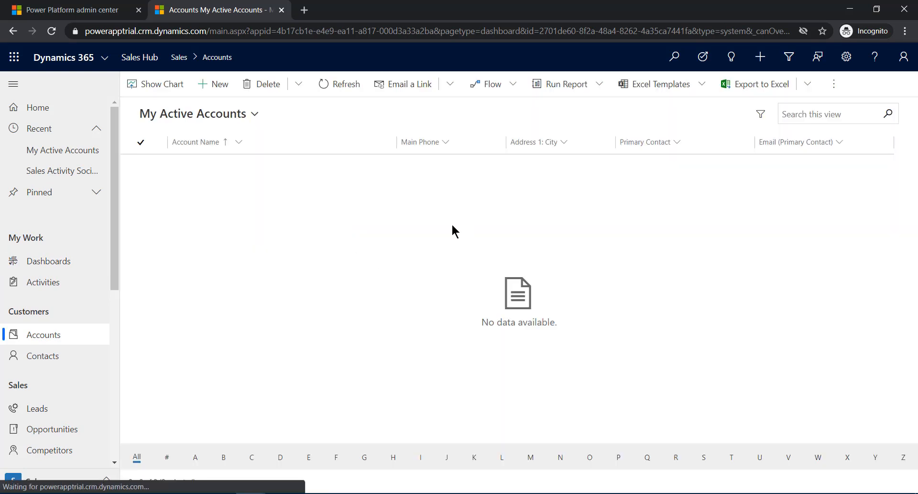
pyautogui.click(219, 115)
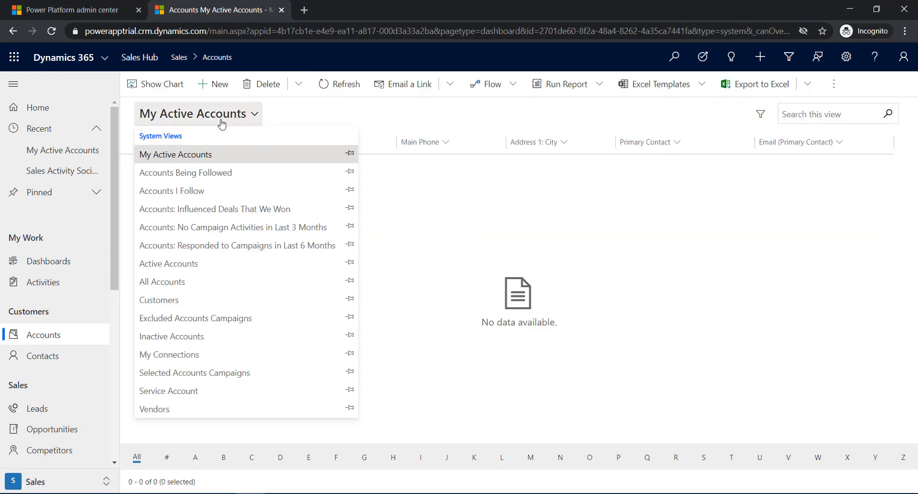
pyautogui.click(186, 281)
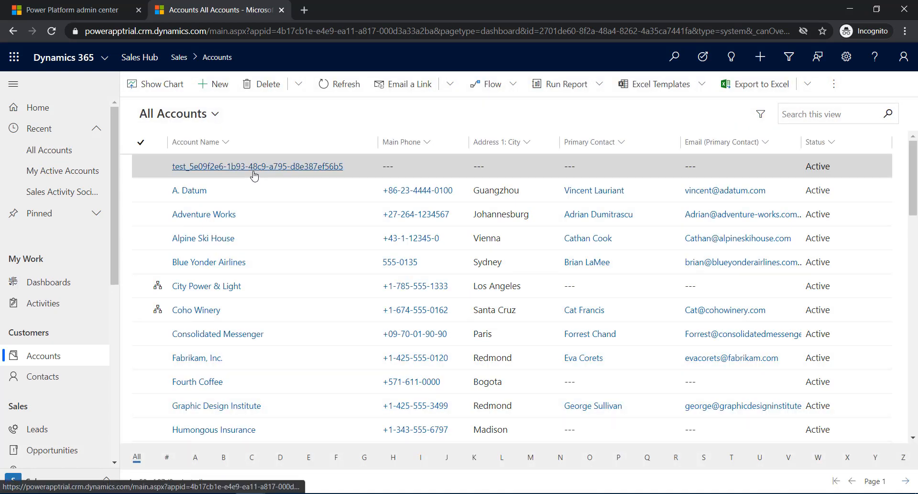
pyautogui.doubleClick(218, 193)
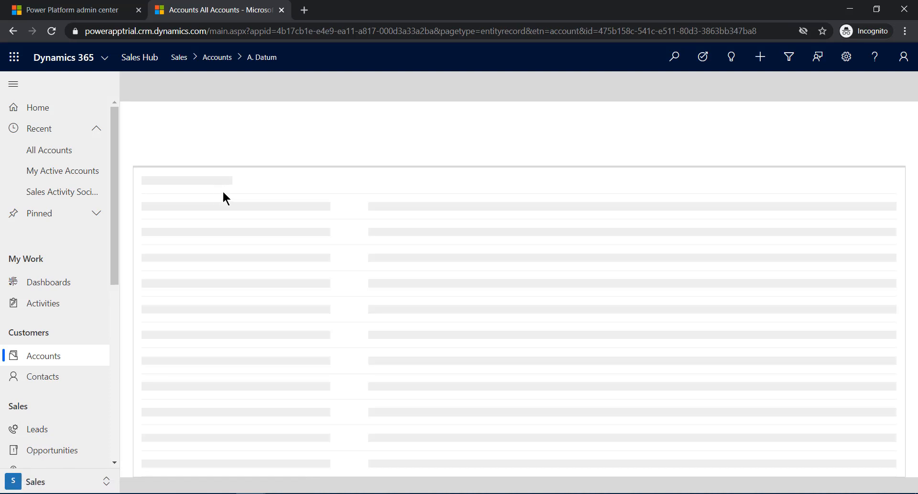